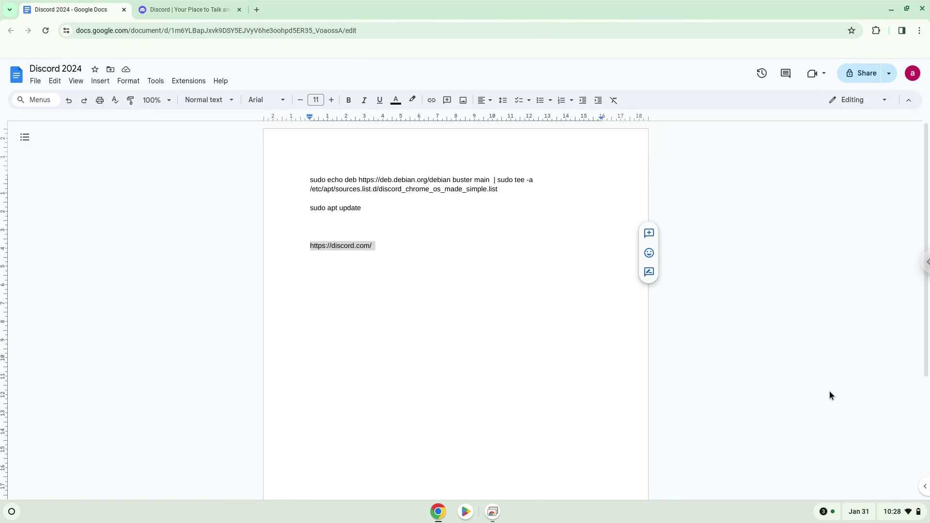
# - Open ChromeOS Settings from the clock and go to Advanced > Developers
pyautogui.click(891, 512)
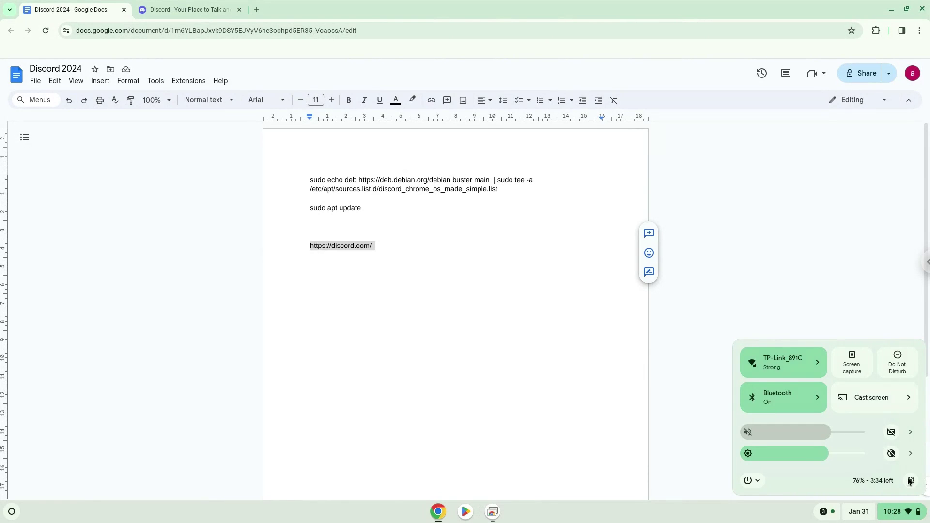
pyautogui.click(910, 481)
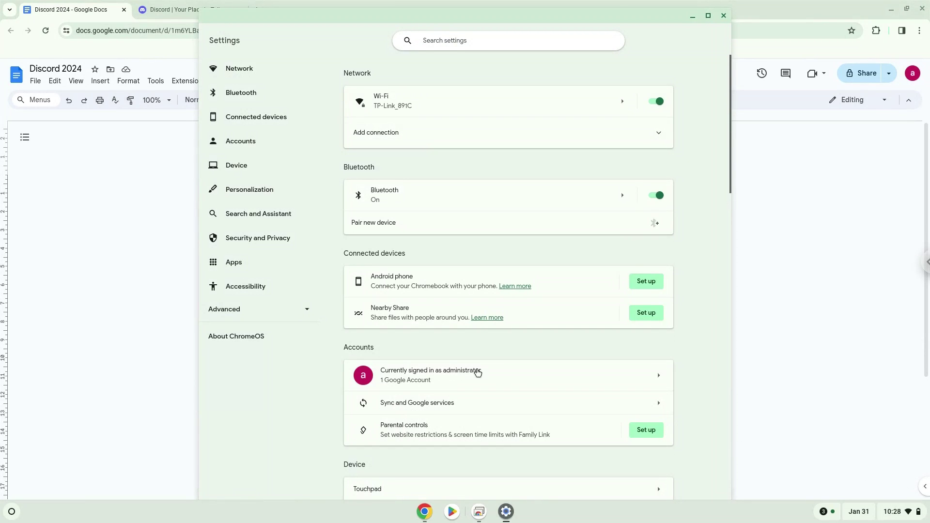
pyautogui.click(277, 316)
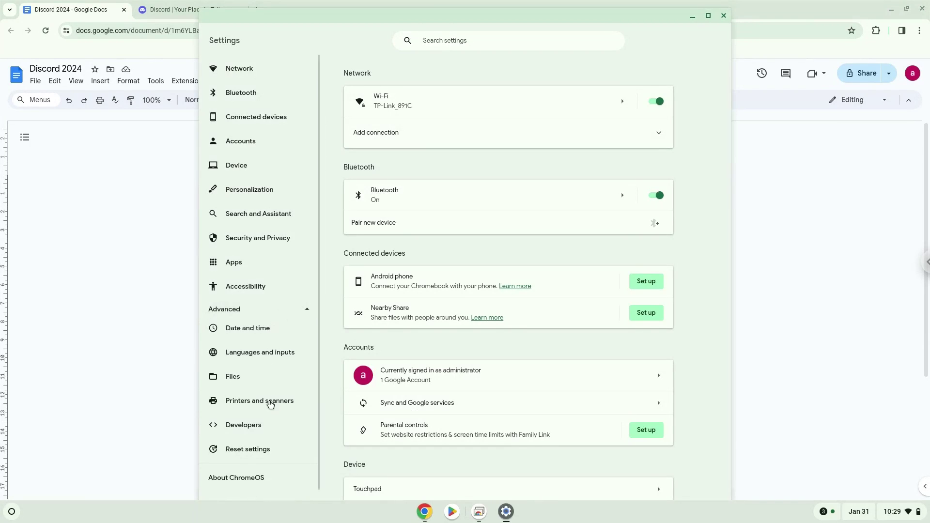
pyautogui.click(271, 424)
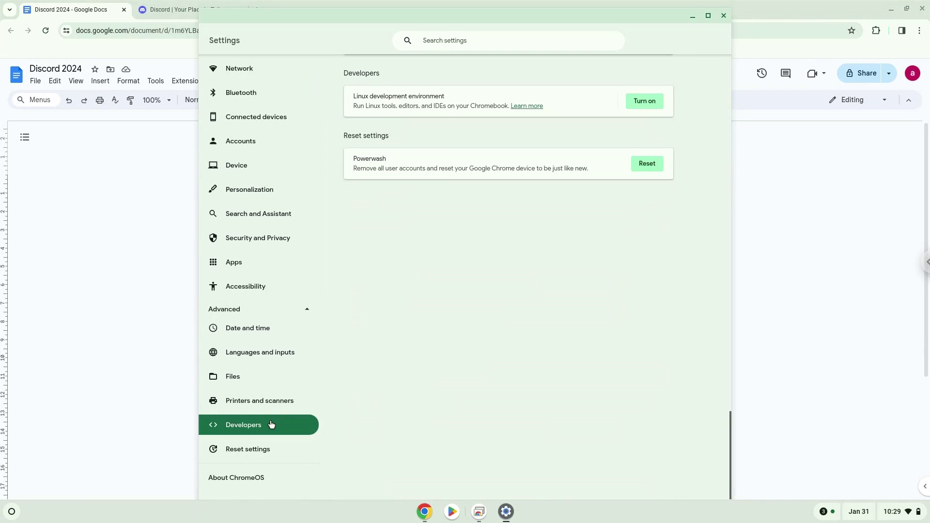
# - Turn on the Linux development environment and advance to the username and disk page
pyautogui.click(641, 105)
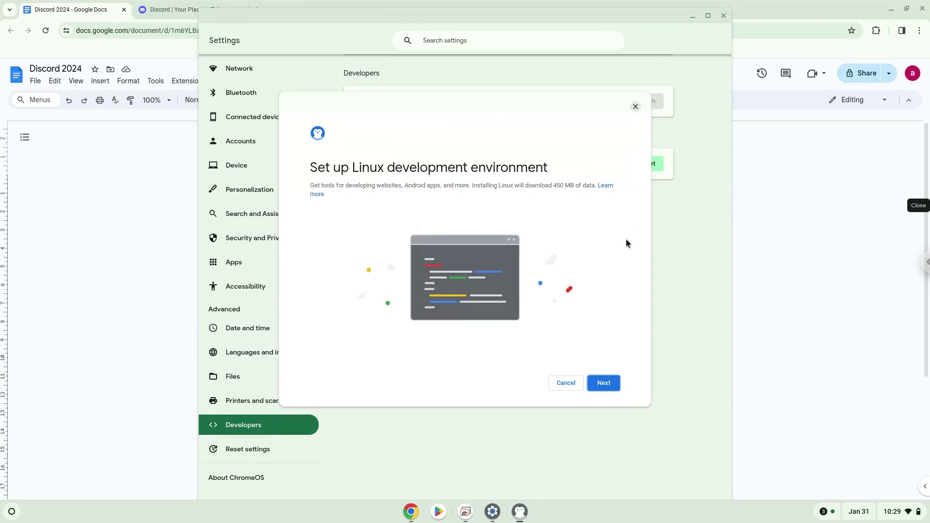
pyautogui.click(603, 386)
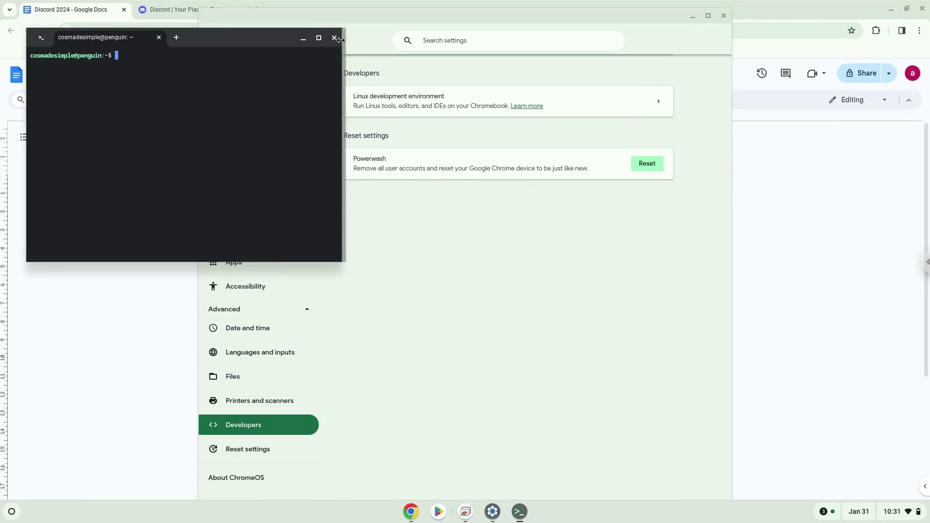
# - Close the Linux terminal and Settings windows, returning to the Google Doc
pyautogui.click(334, 39)
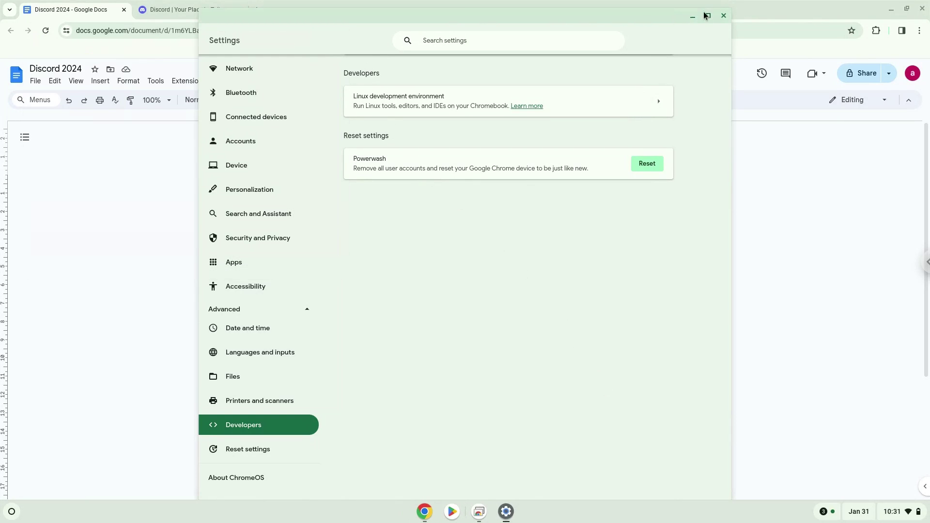
pyautogui.click(724, 15)
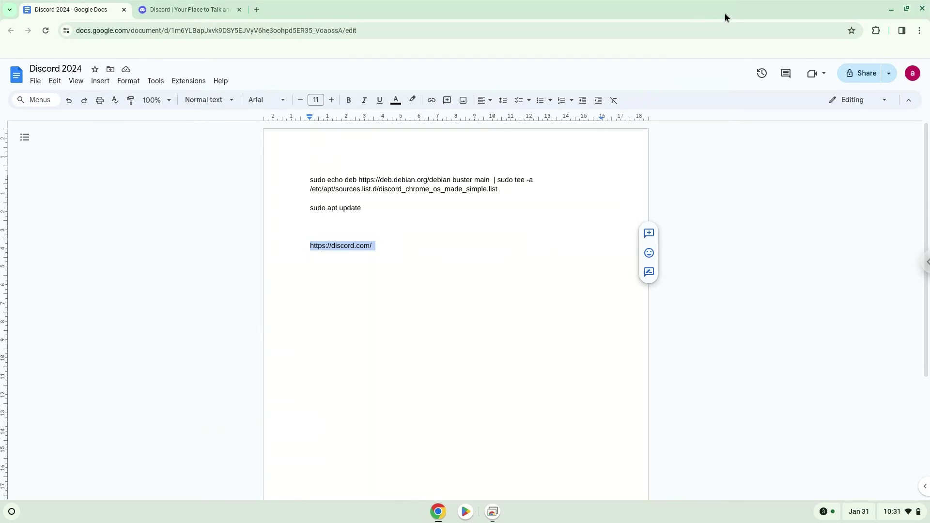
pyautogui.click(416, 180)
# - Copy the two-line sudo echo deb command and launch Terminal from the launcher
pyautogui.tripleClick(416, 180)
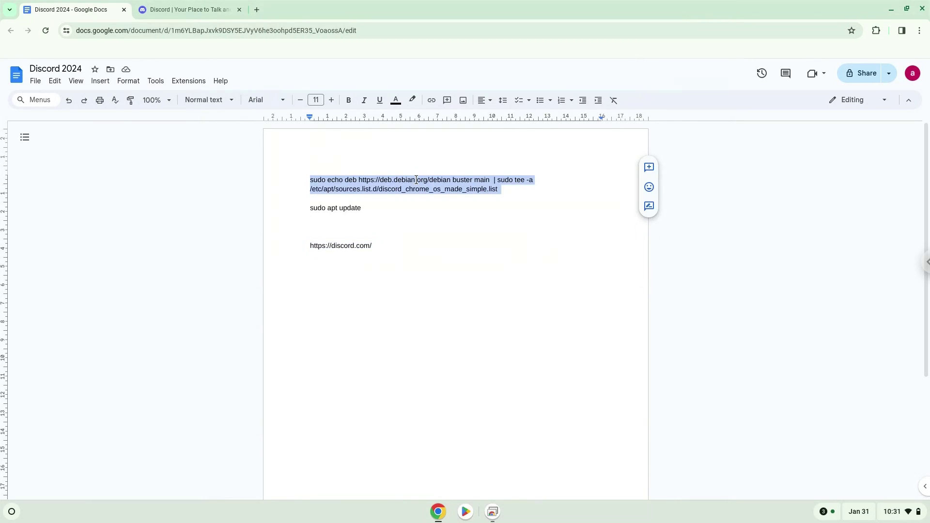
pyautogui.rightClick(416, 179)
pyautogui.click(442, 208)
pyautogui.click(11, 512)
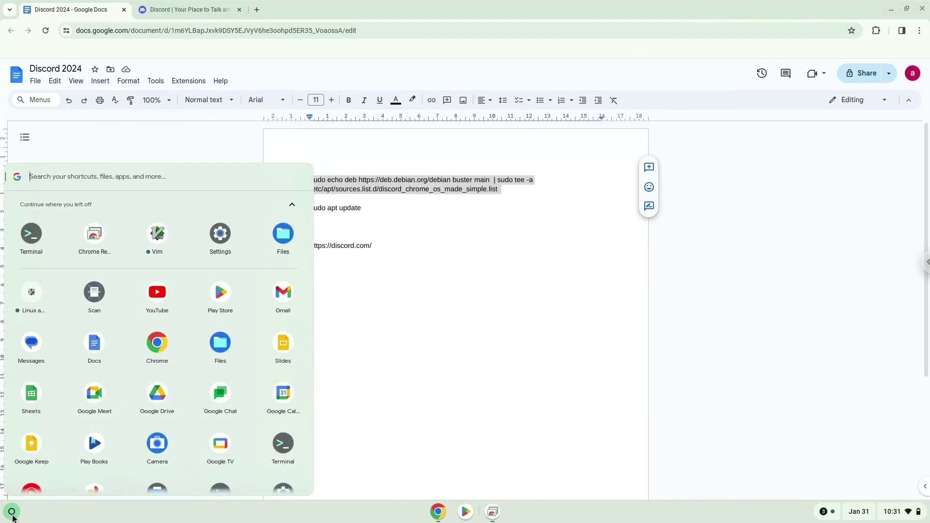
pyautogui.click(30, 233)
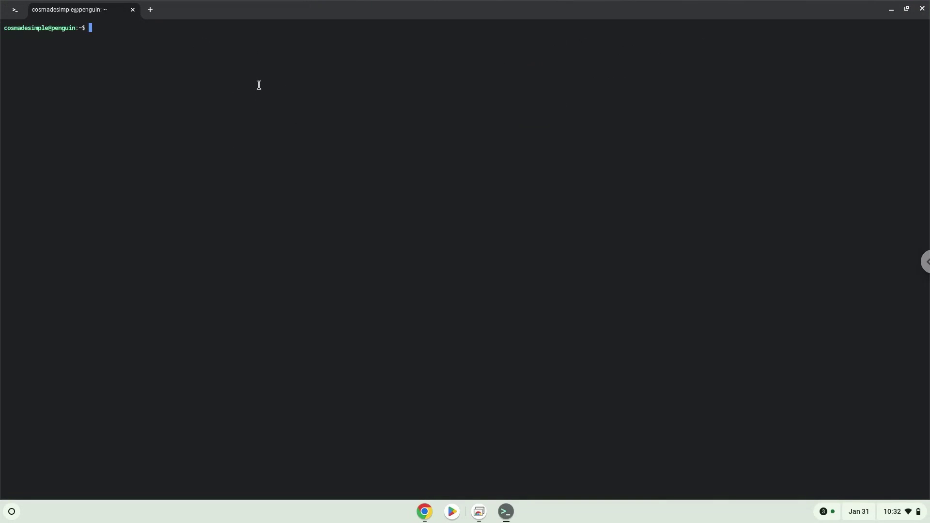
# - Paste and run the command adding the Debian buster repository to discord_chrome_os_made_simple.list
pyautogui.hotkey('ctrl', 'shift', 'v')
pyautogui.press('Return')
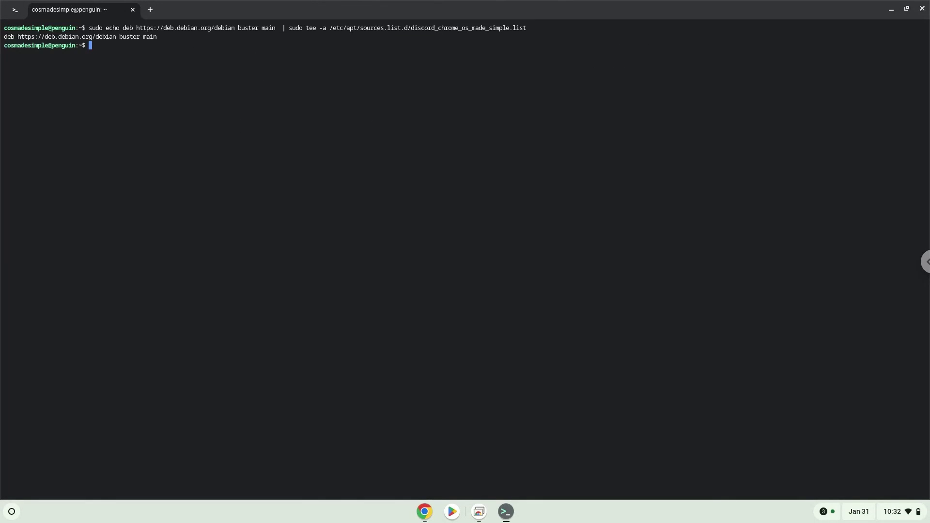
# - Copy 'sudo apt update' from the Google Doc and run it in Terminal
pyautogui.click(429, 515)
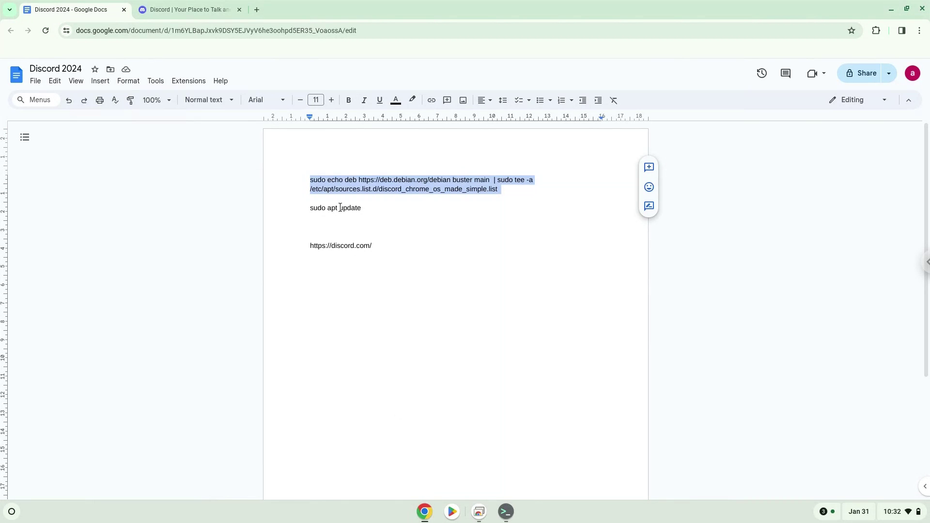
pyautogui.tripleClick(340, 208)
pyautogui.rightClick(340, 208)
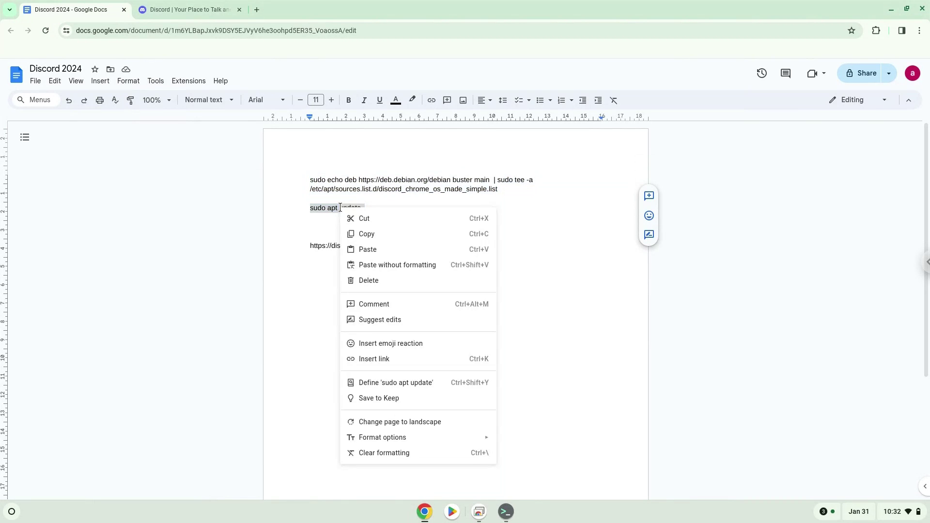
pyautogui.click(359, 235)
pyautogui.click(506, 512)
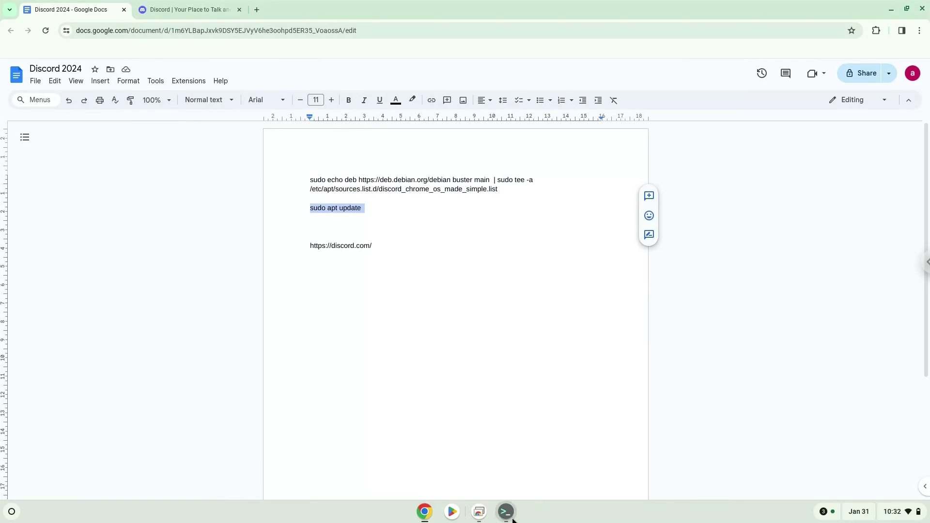
pyautogui.hotkey('ctrl', 'shift', 'v')
pyautogui.press('Return')
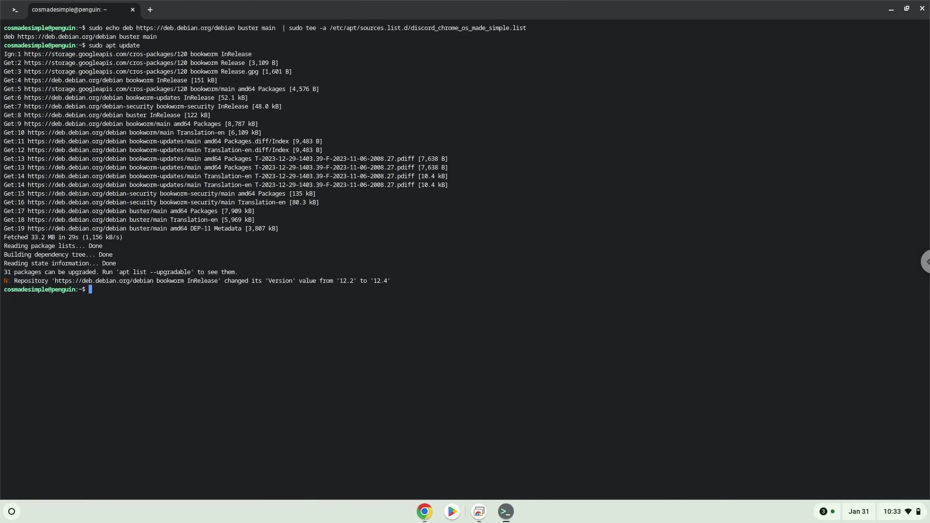
# - Close Terminal and download the Discord Linux deb package, discord-0.0.42.deb, from discord.com
pyautogui.click(921, 10)
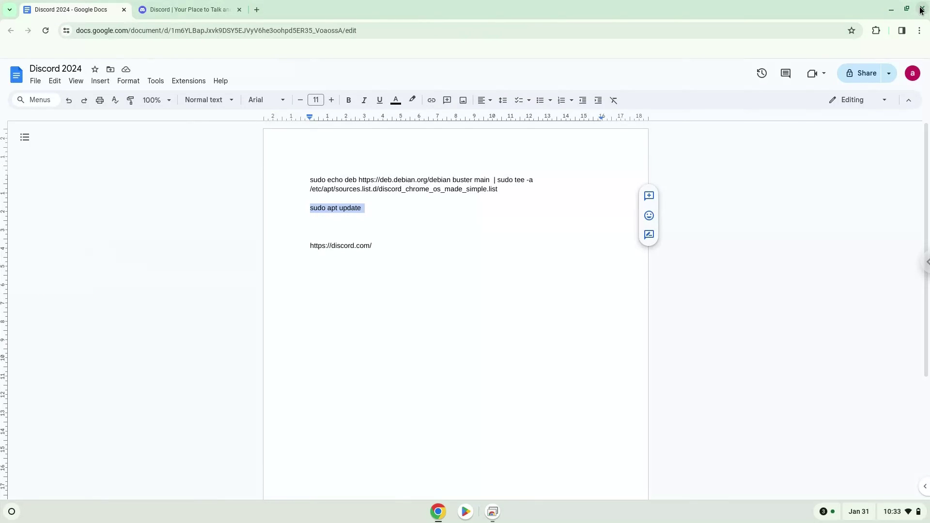
pyautogui.click(213, 10)
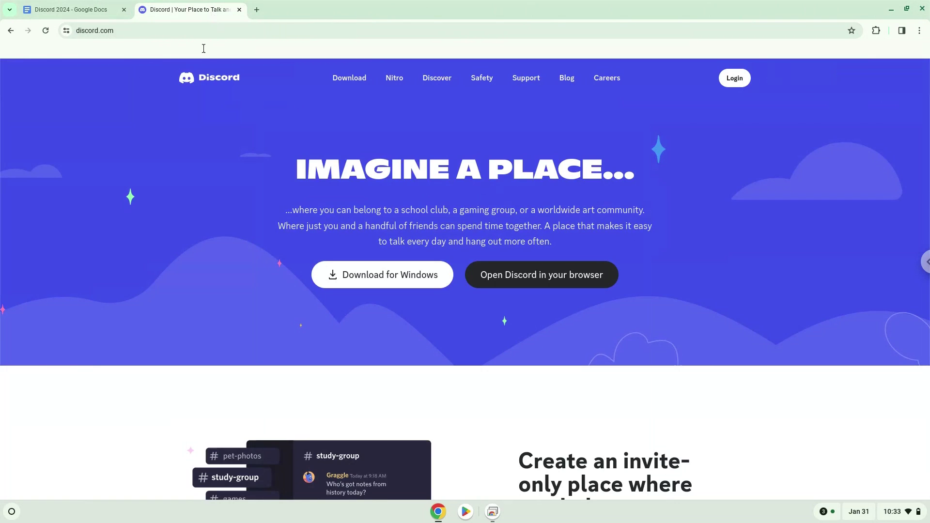
pyautogui.scroll(-3, 194, 170)
pyautogui.scroll(-5, 194, 170)
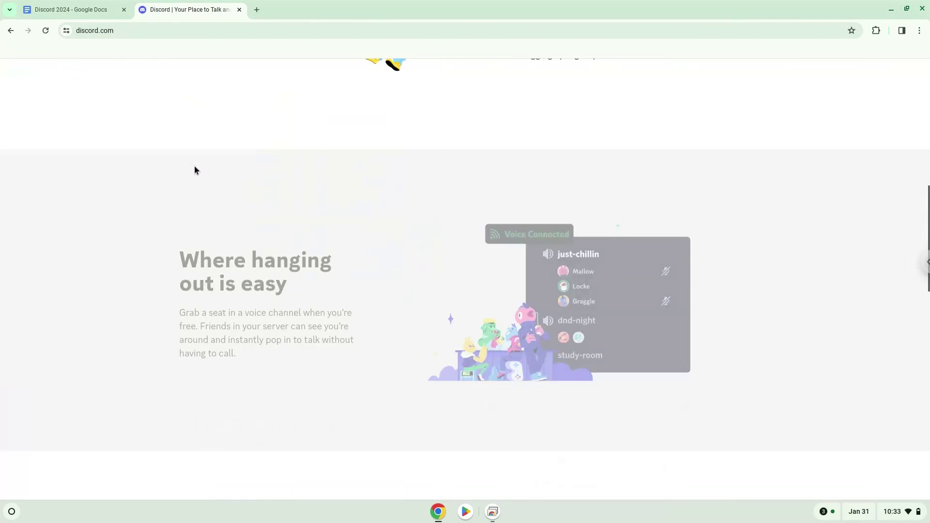
pyautogui.scroll(5, 194, 170)
pyautogui.scroll(3, 194, 170)
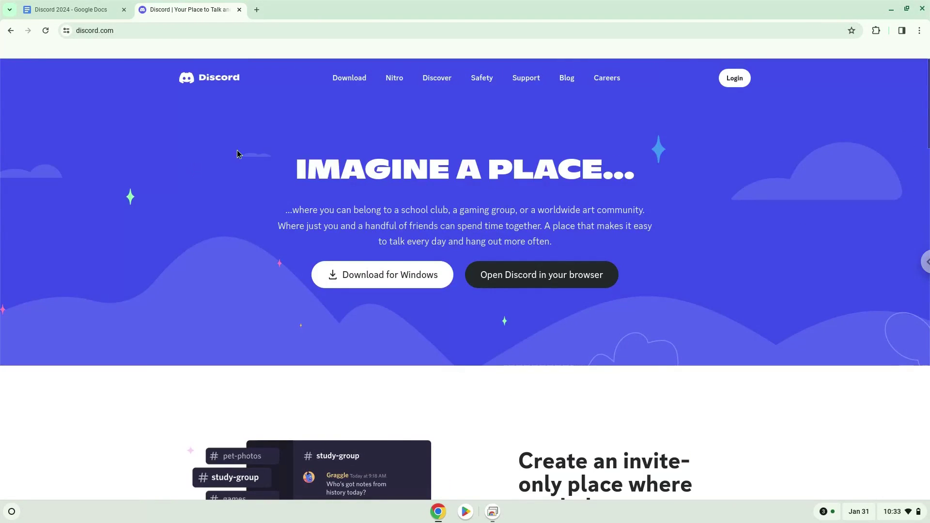
pyautogui.click(361, 82)
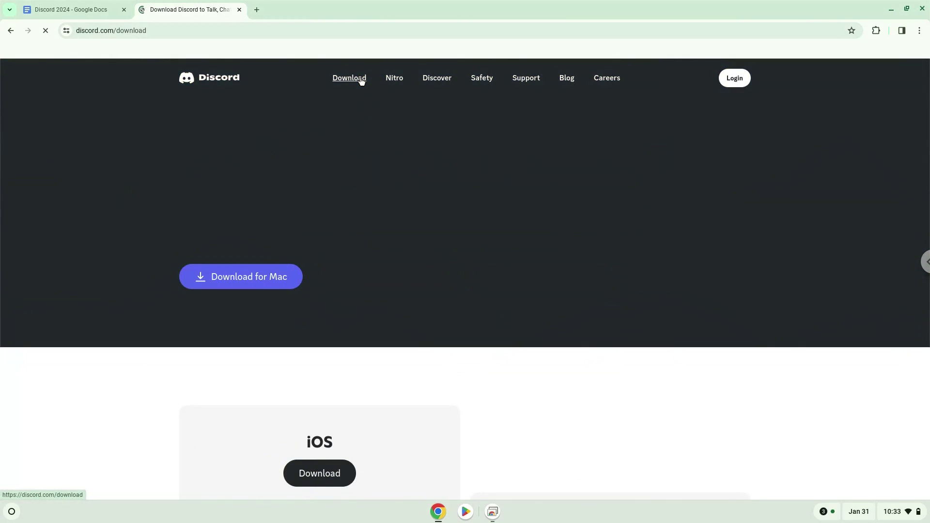
pyautogui.scroll(-3, 357, 116)
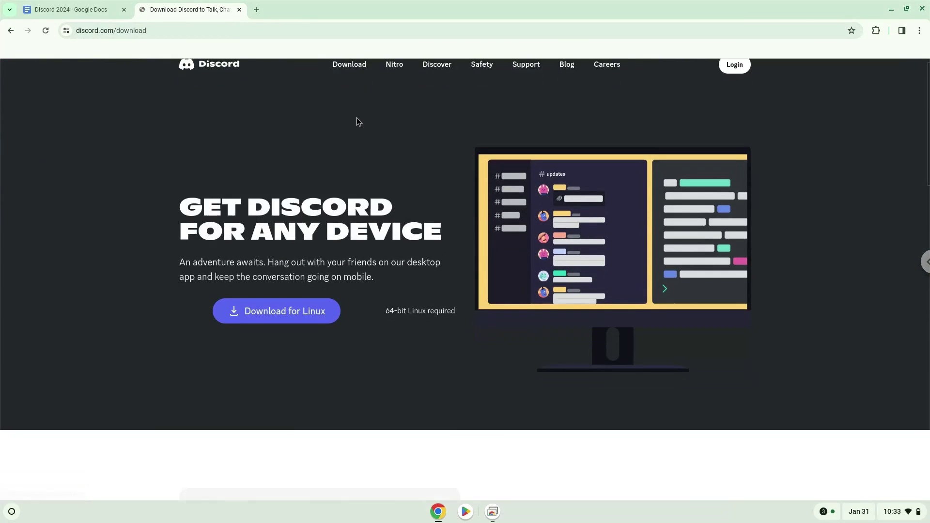
pyautogui.scroll(-2, 357, 118)
pyautogui.scroll(-2, 357, 118)
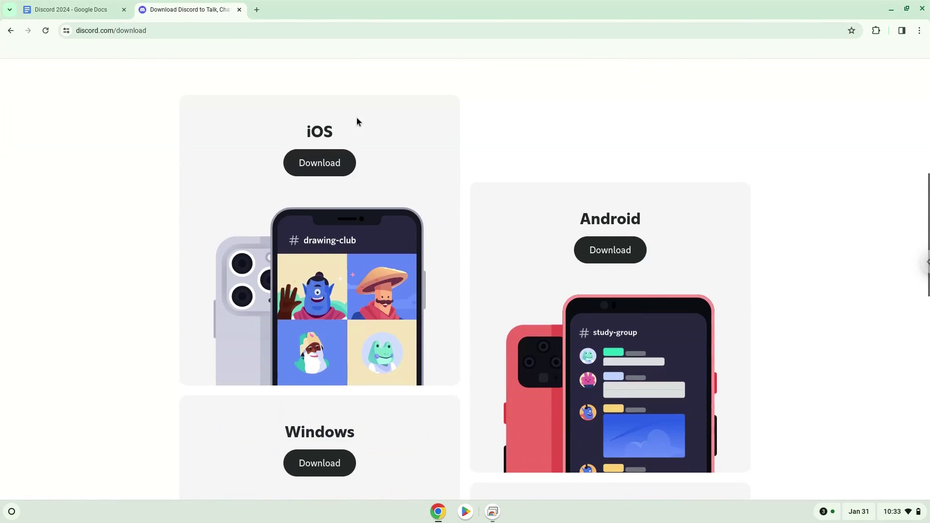
pyautogui.scroll(-2, 357, 117)
pyautogui.scroll(-2, 357, 117)
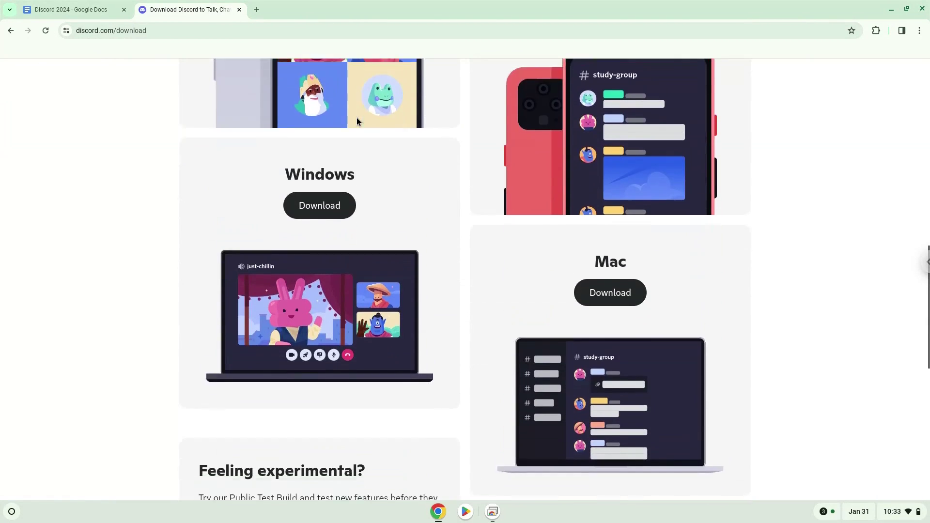
pyautogui.scroll(-2, 356, 117)
pyautogui.scroll(-2, 357, 118)
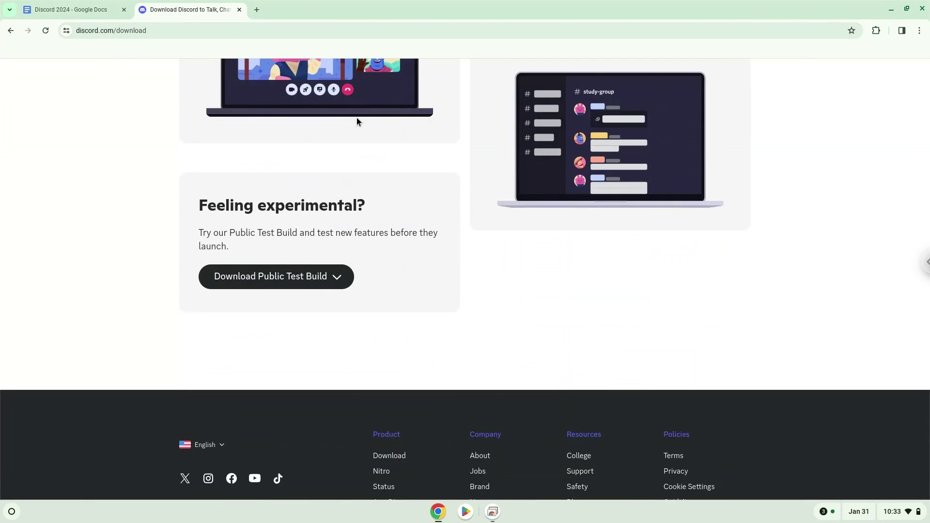
pyautogui.scroll(1, 357, 118)
pyautogui.scroll(2, 356, 118)
pyautogui.scroll(2, 357, 118)
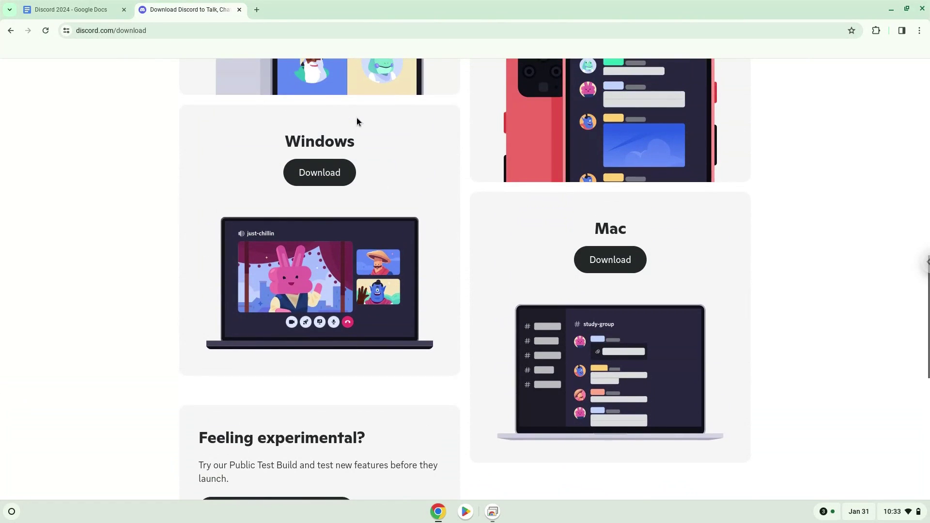
pyautogui.scroll(2, 357, 121)
pyautogui.scroll(2, 357, 121)
pyautogui.scroll(2, 356, 118)
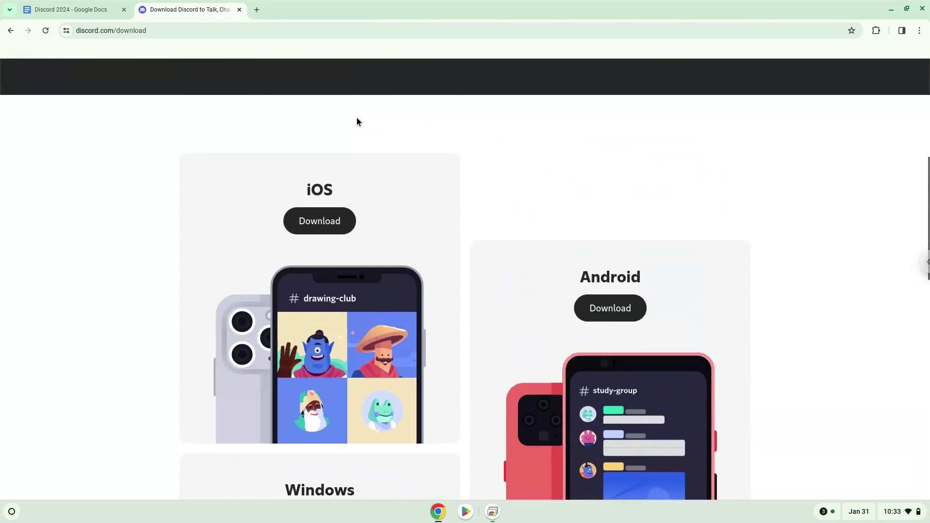
pyautogui.scroll(3, 356, 118)
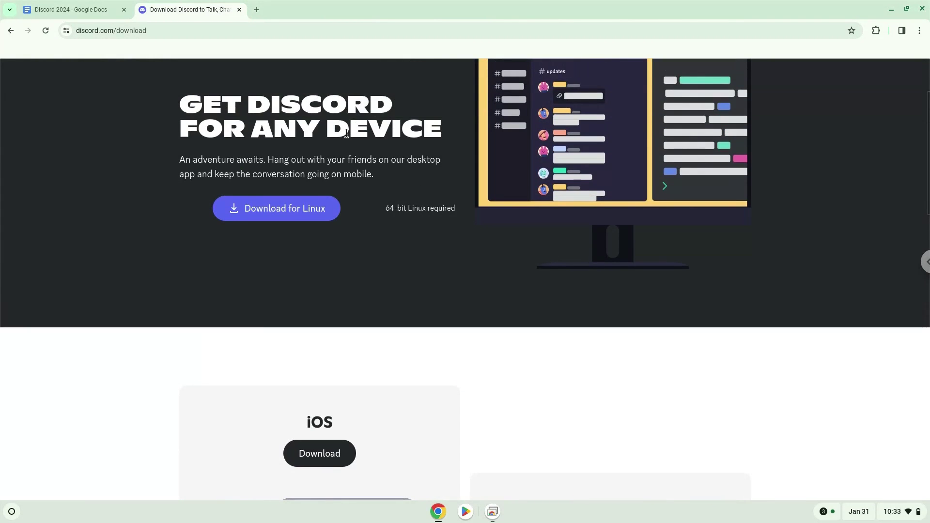
pyautogui.click(288, 208)
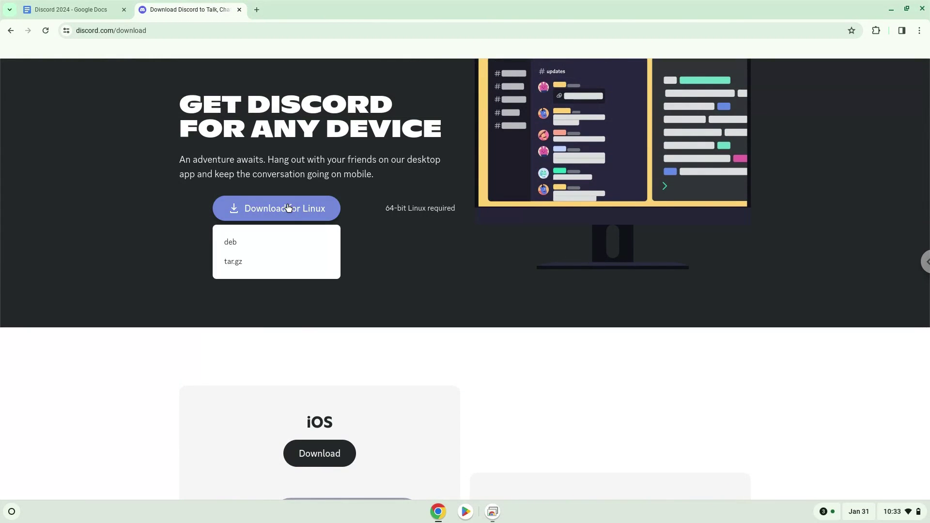
pyautogui.click(232, 247)
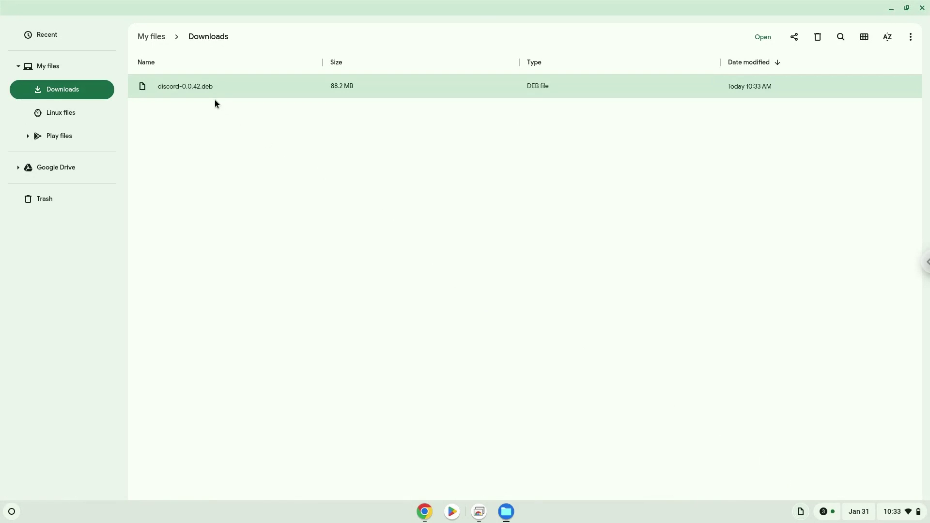
# - Install discord-0.0.42.deb with Linux, confirm, and close the Files window
pyautogui.rightClick(192, 88)
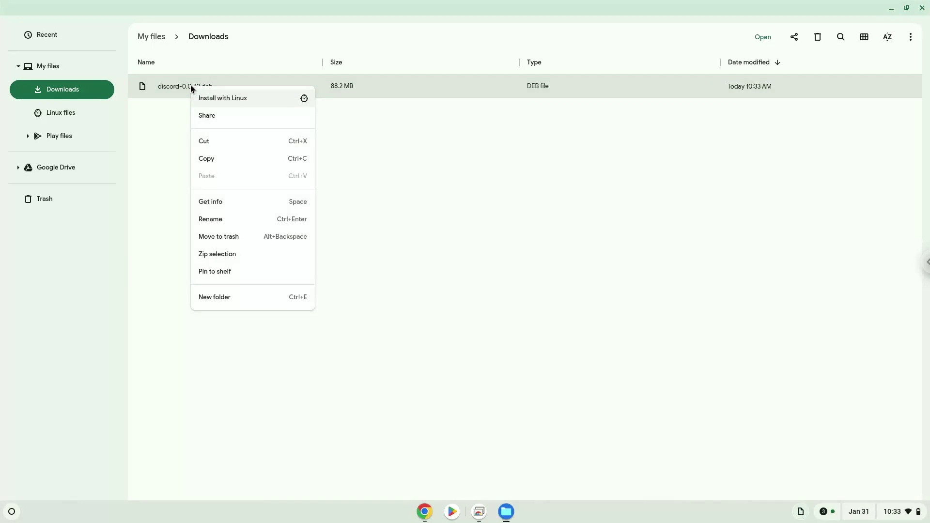
pyautogui.click(214, 98)
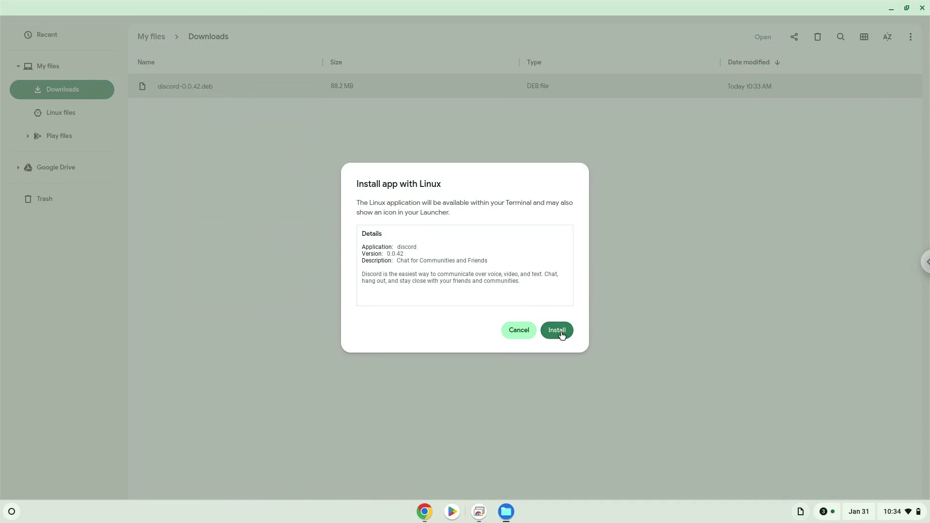
pyautogui.click(557, 330)
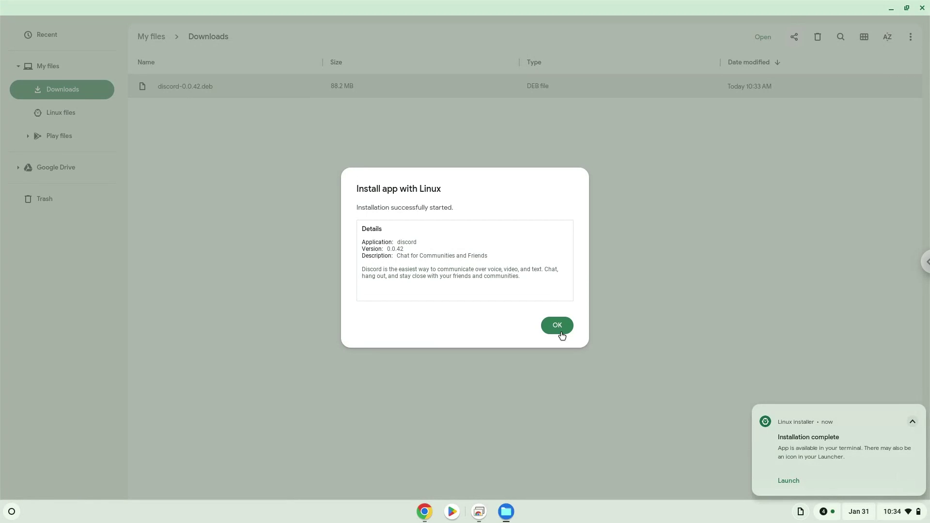
pyautogui.click(562, 334)
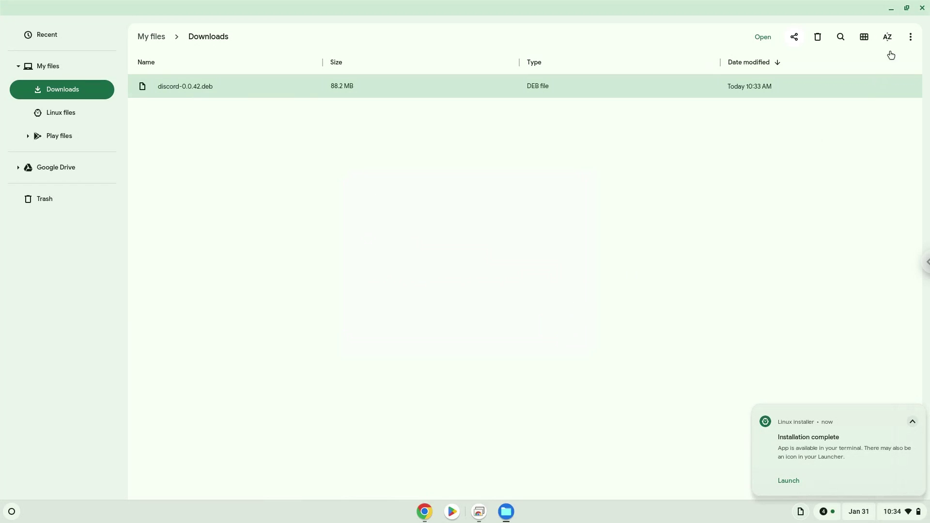
pyautogui.click(922, 7)
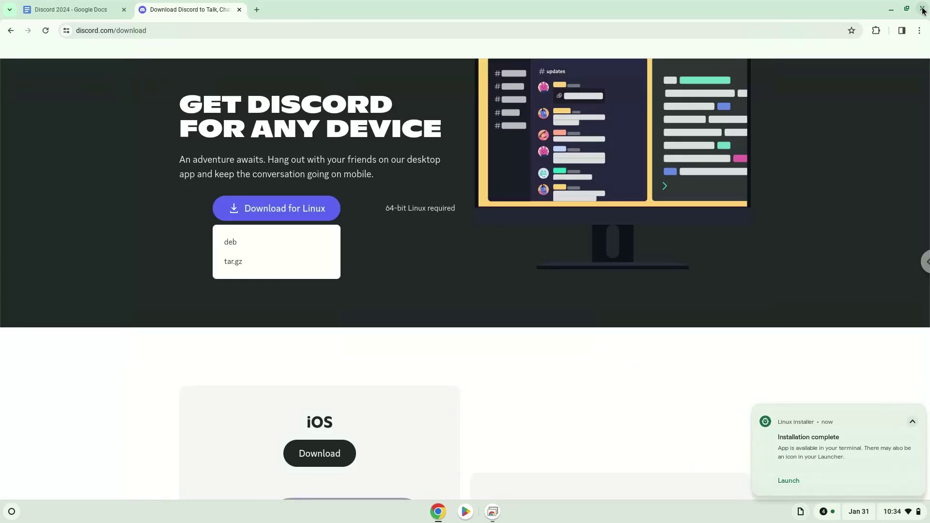
# - Minimize Chrome and launch the newly installed Discord app from the launcher
pyautogui.click(891, 8)
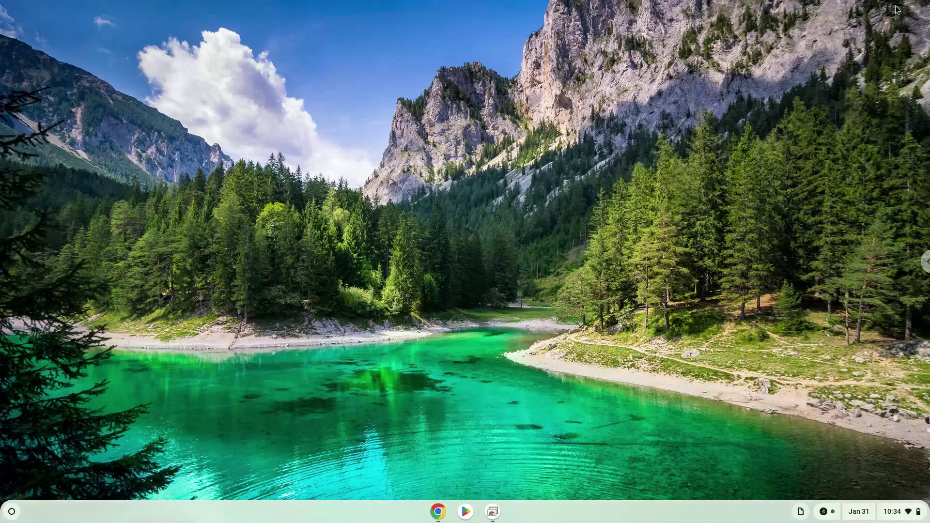
pyautogui.click(11, 511)
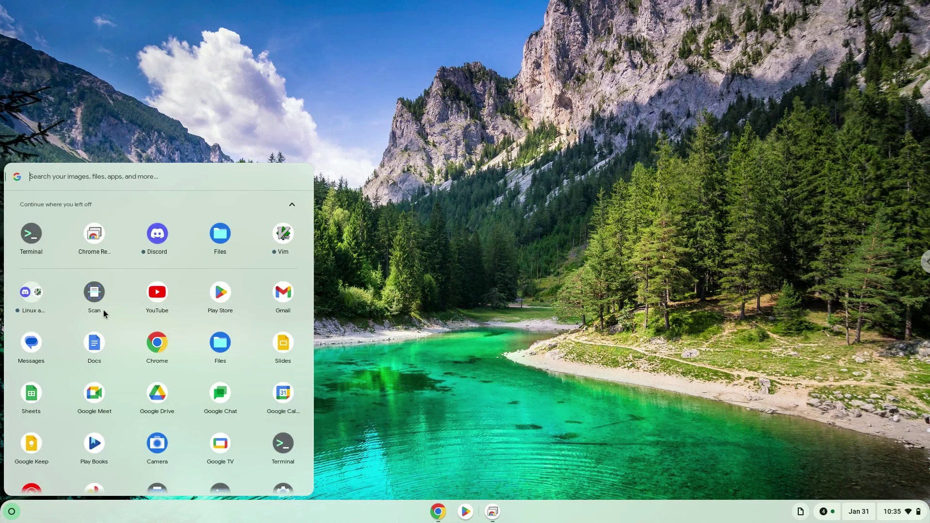
pyautogui.click(157, 236)
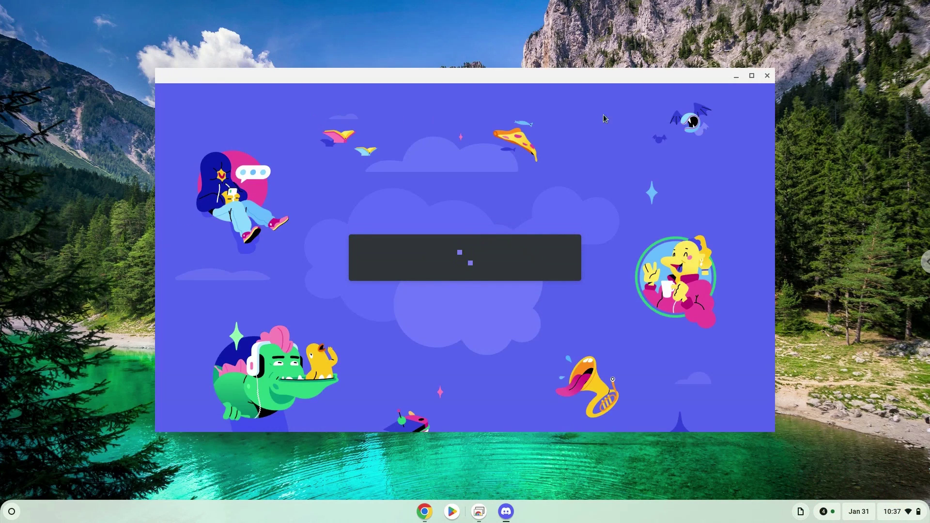
# - Maximize the Discord window and minimize Chrome to reveal the Welcome back login screen
pyautogui.click(753, 76)
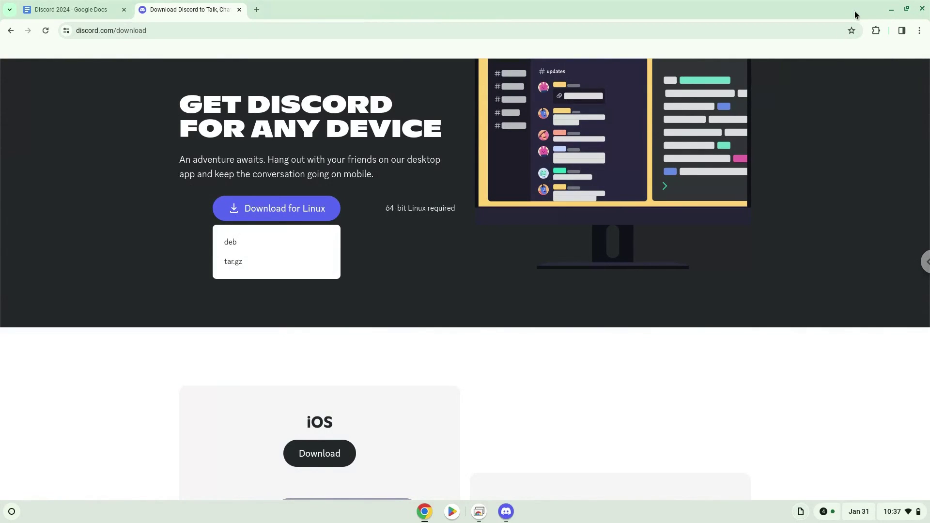
pyautogui.click(892, 9)
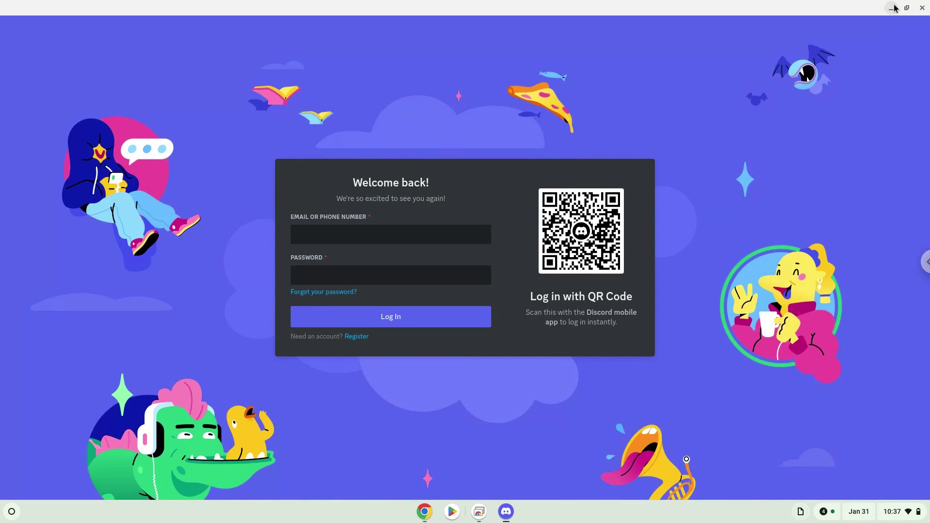